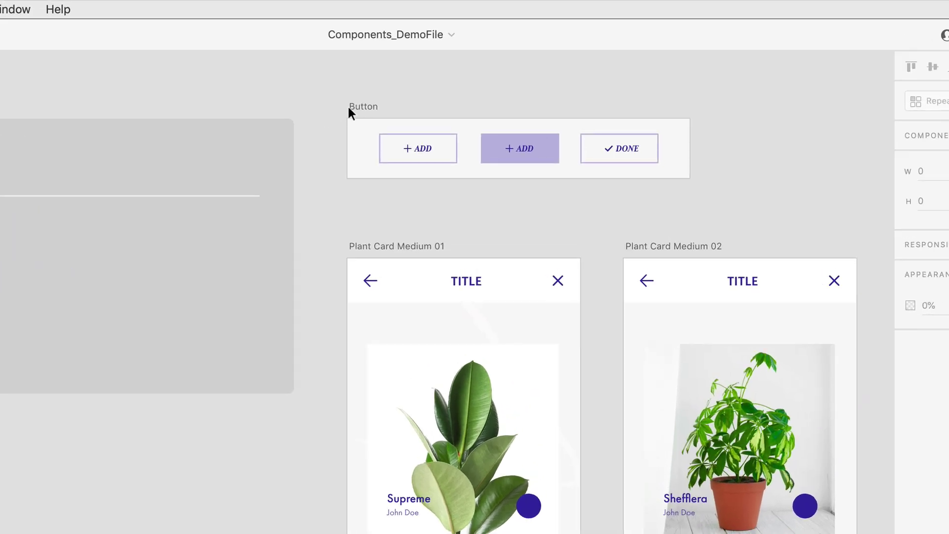
Zoom to the Button artboard with Cmd+3 and pan until its three buttons fill the view
click(357, 106)
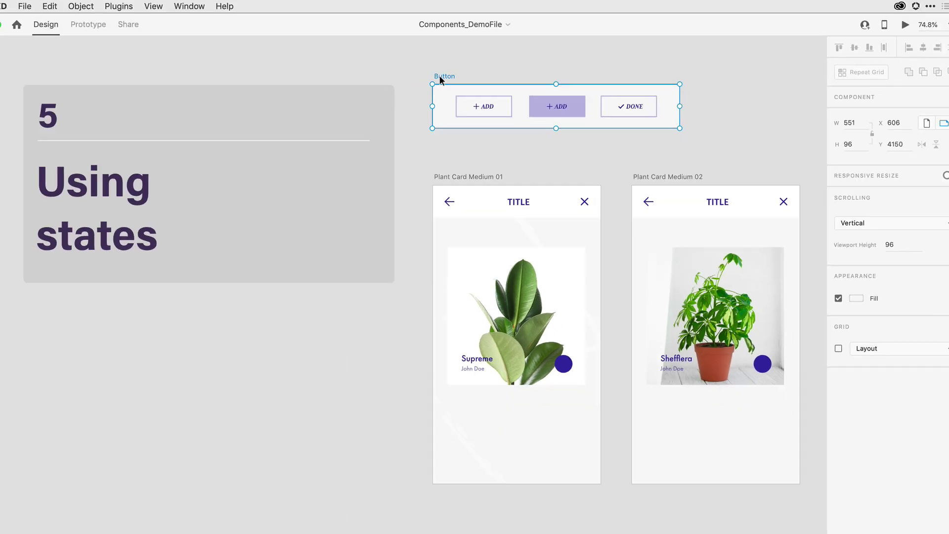
key(super+3)
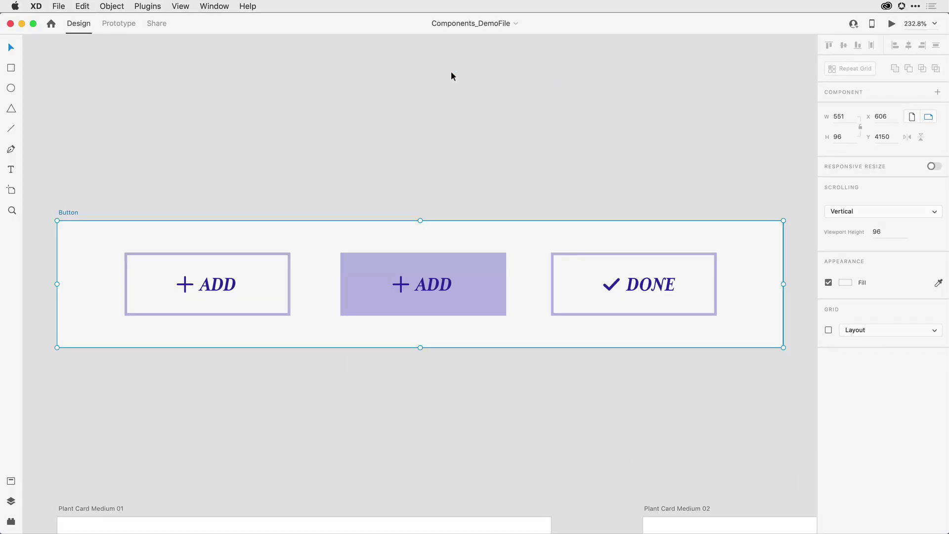
drag(466, 243, 476, 99)
Select the first + ADD button's master component and show the Layers panel
click(331, 95)
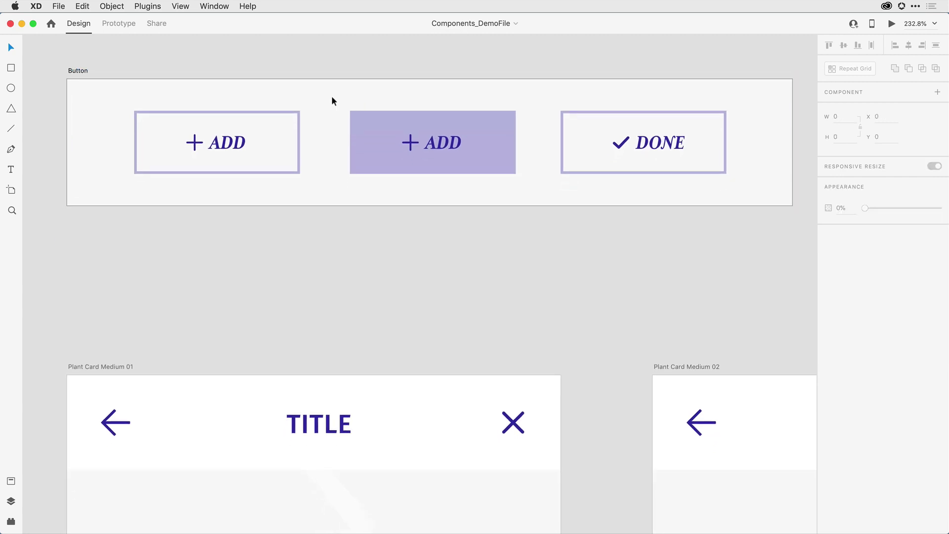
click(280, 111)
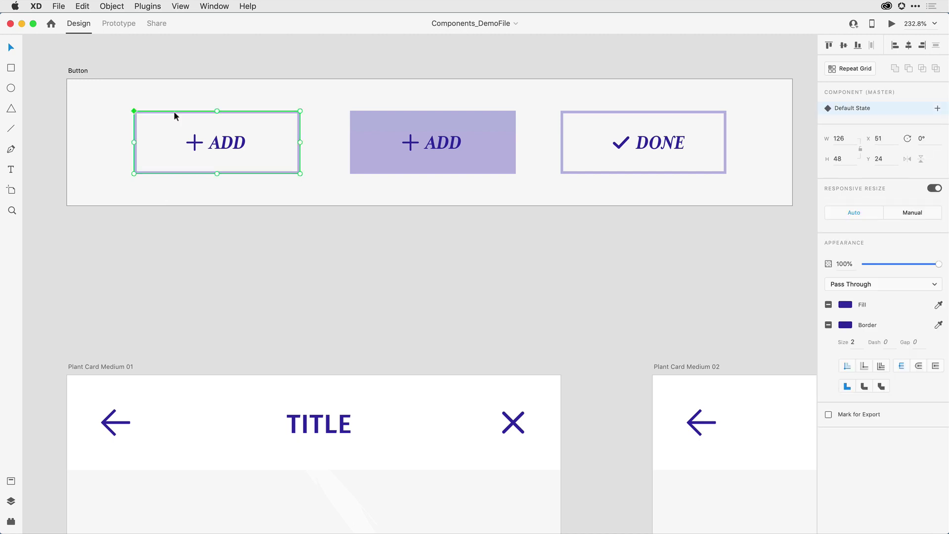
click(11, 502)
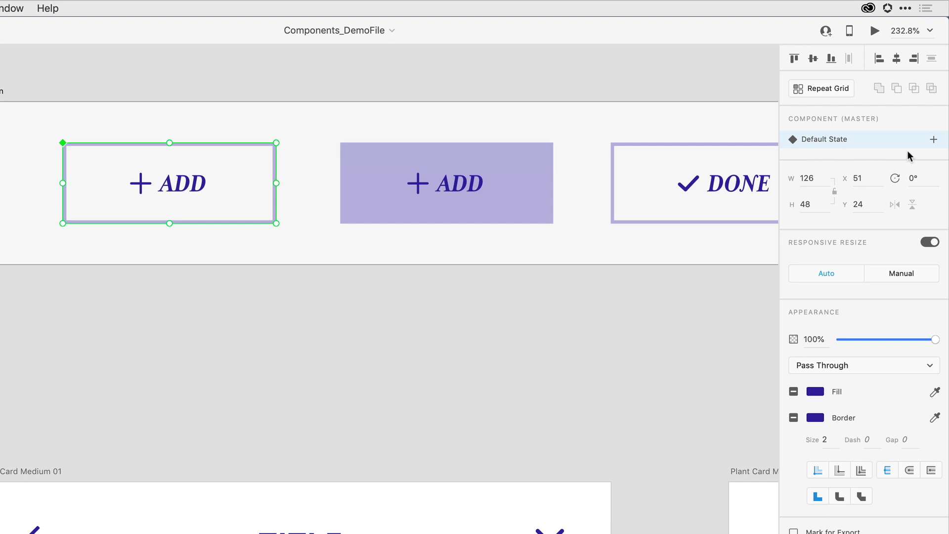
Add a Hover State to the Button Default component and name it Hover
click(933, 141)
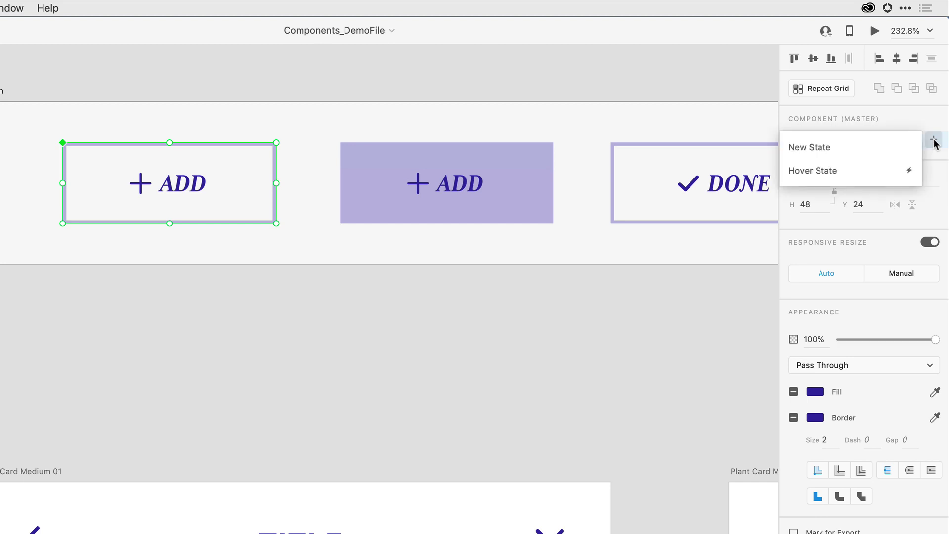
click(858, 171)
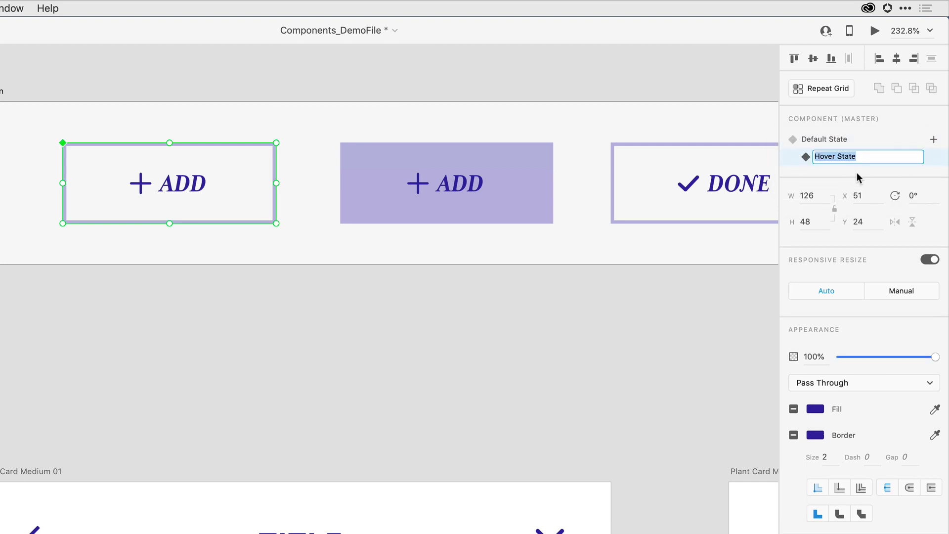
text(Hover)
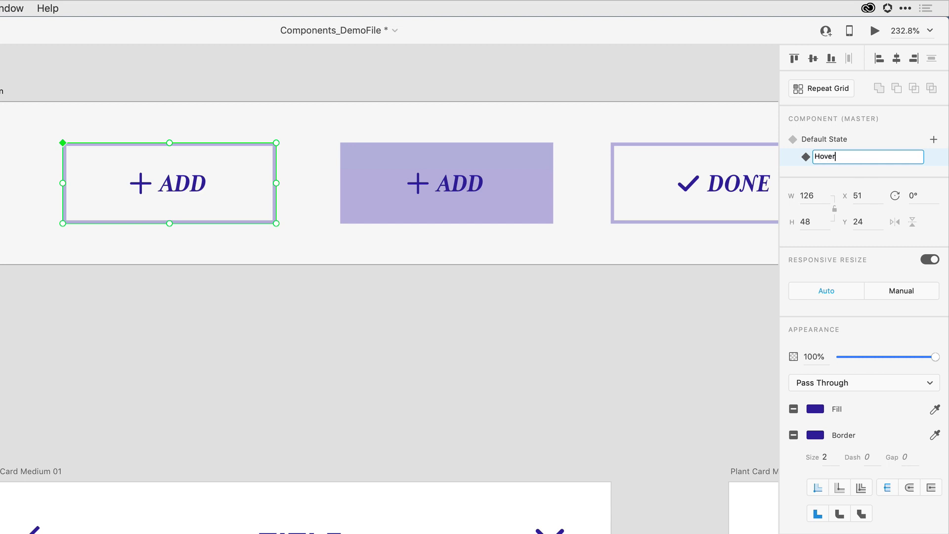
key(Return)
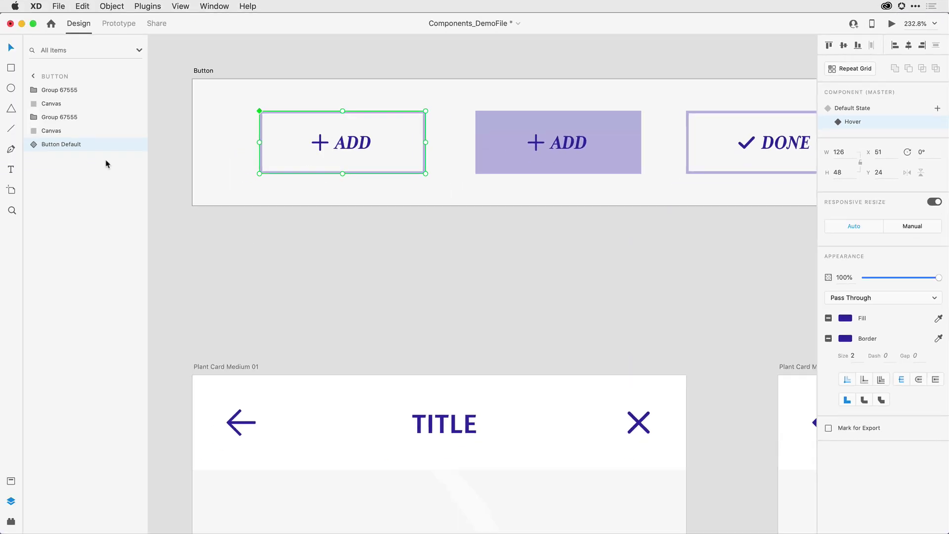
Give the button's Hover state the lavender fill of the filled ADD button
click(34, 144)
click(57, 172)
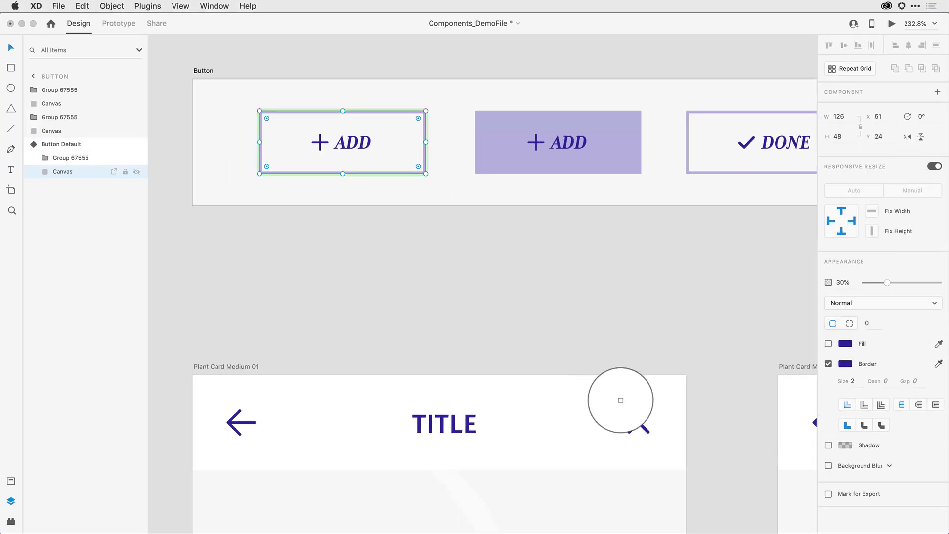
click(532, 303)
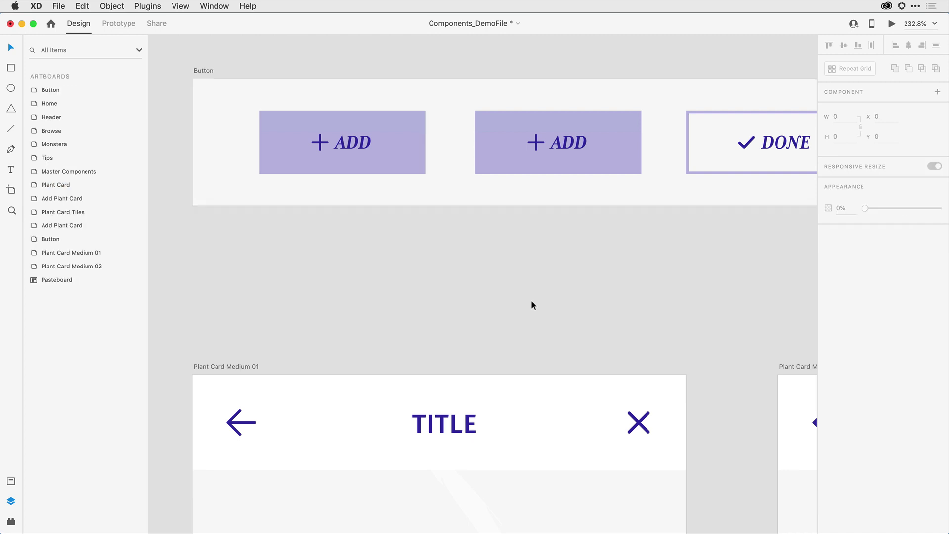
click(405, 147)
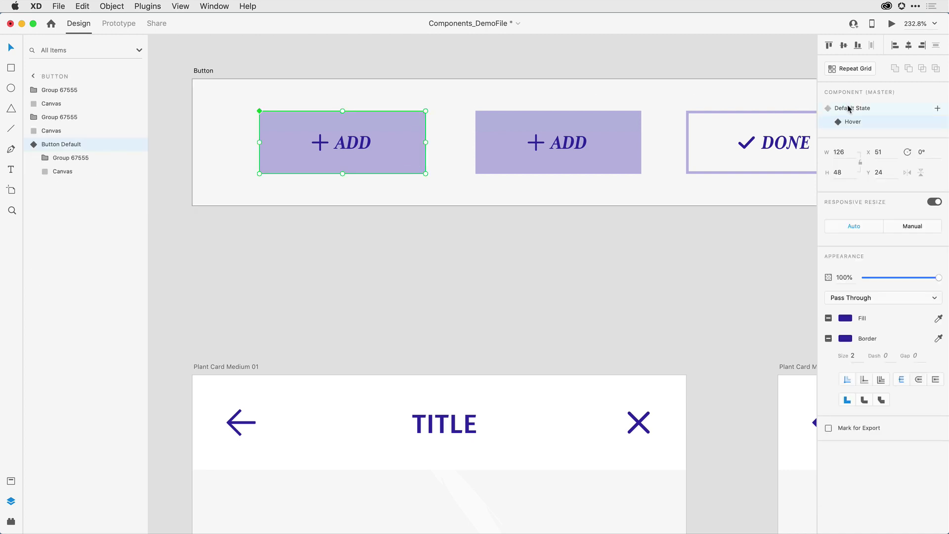
click(851, 122)
drag(773, 206, 706, 210)
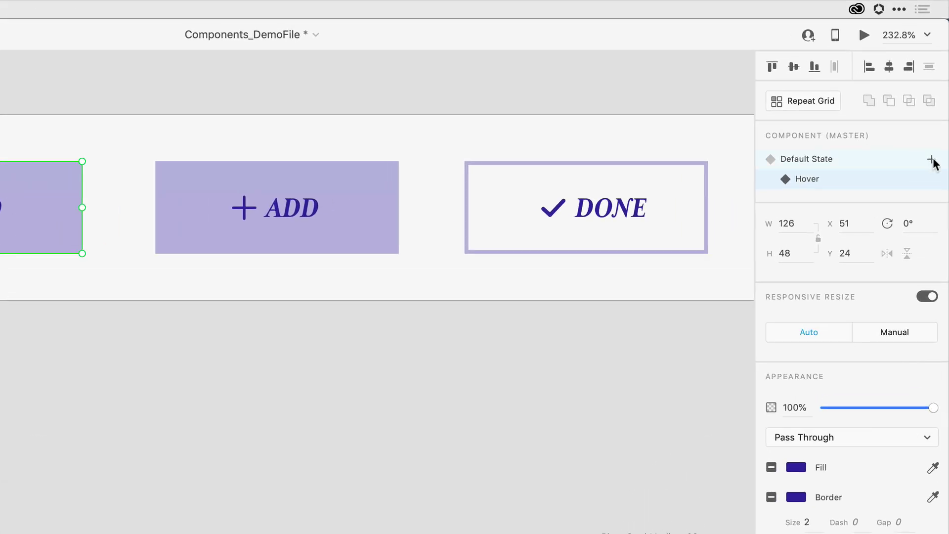
Add State 3 to Button Default and rename it Active
click(931, 160)
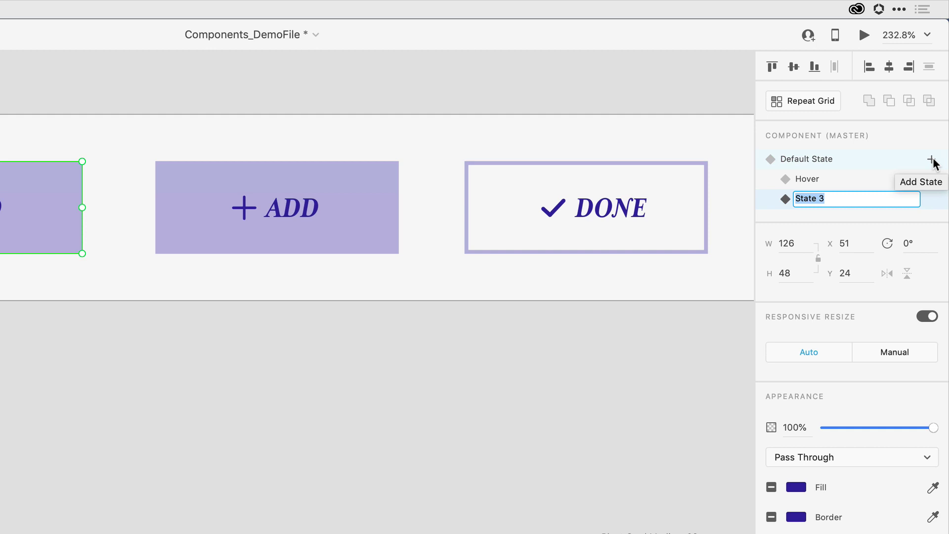
text(Active)
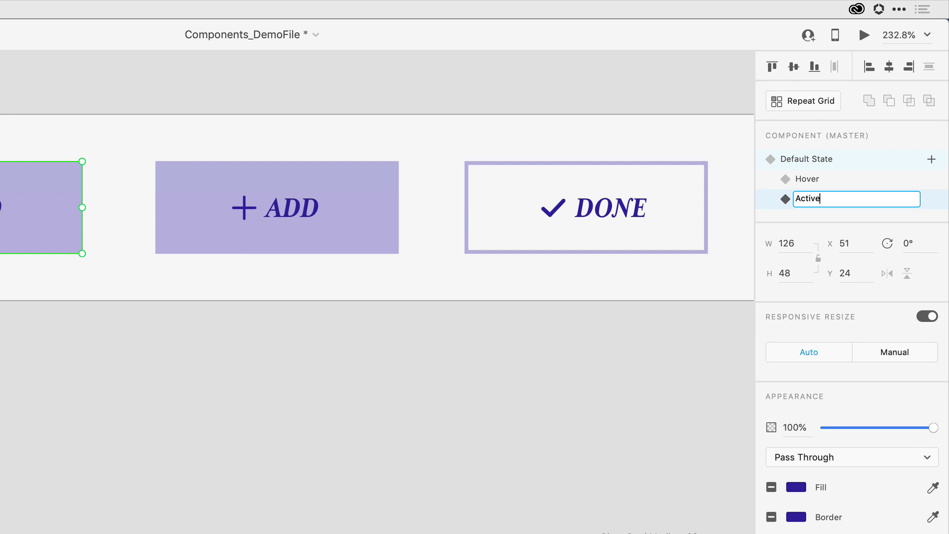
key(Return)
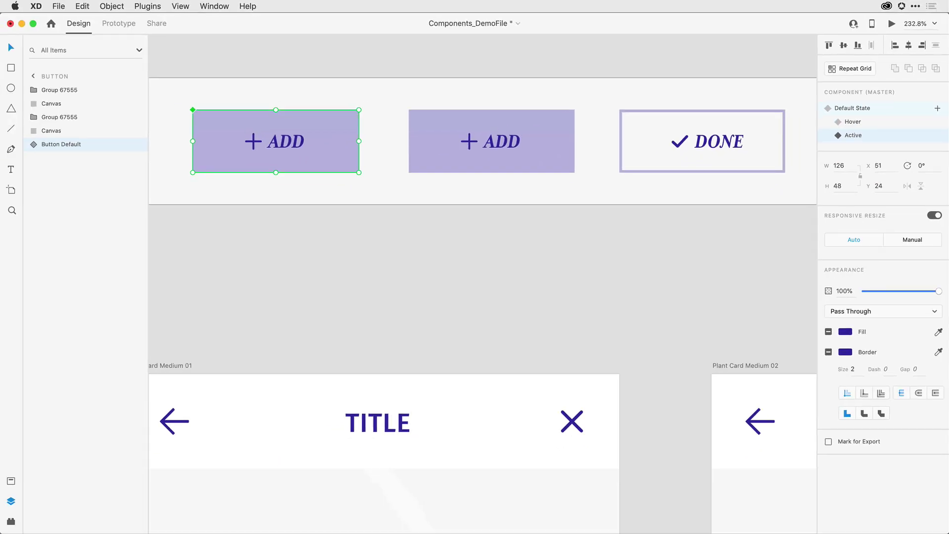
In the Active state, give the button a light fill and change its label to DONE
double_click(343, 160)
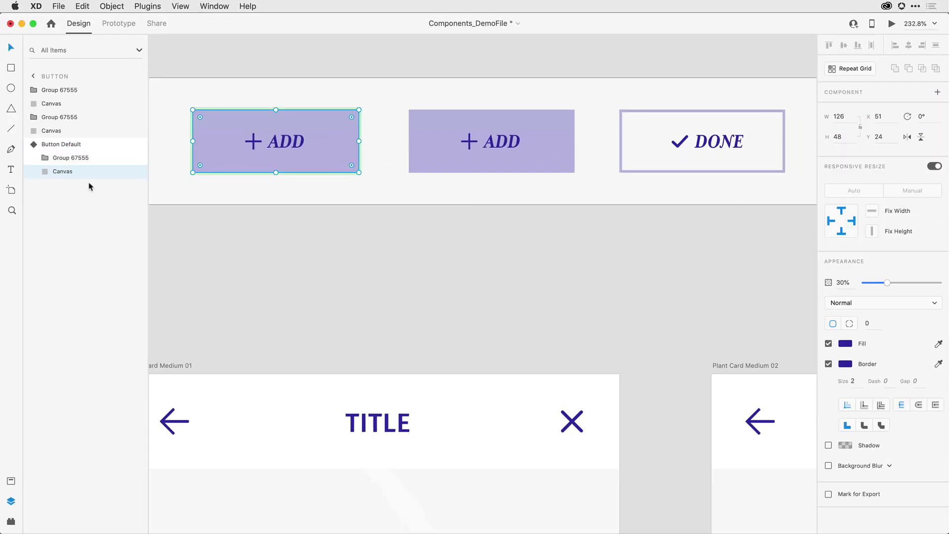
click(656, 170)
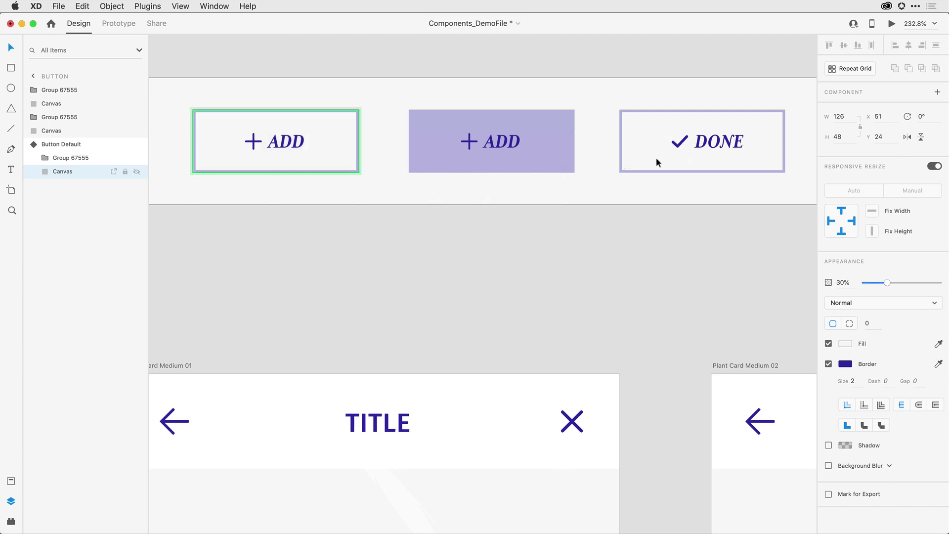
double_click(295, 140)
text(Done)
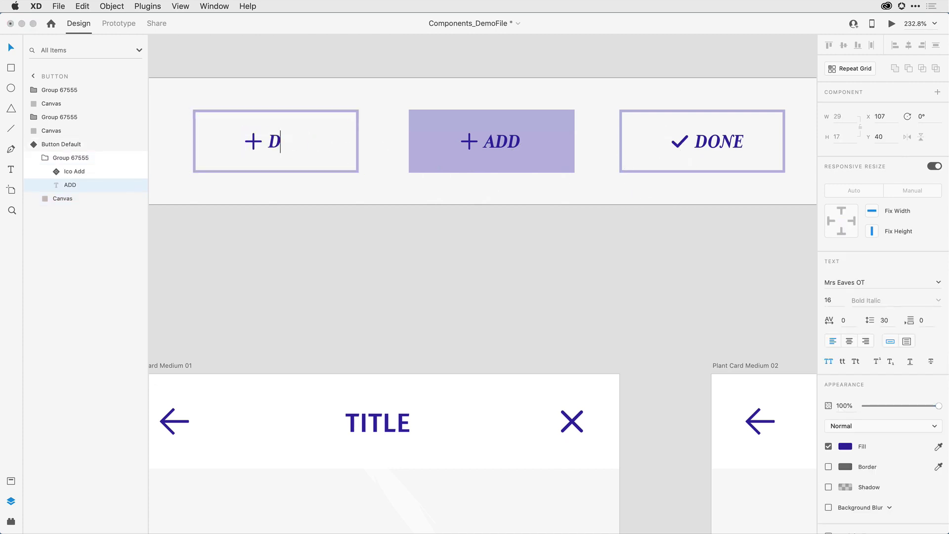
key(Escape)
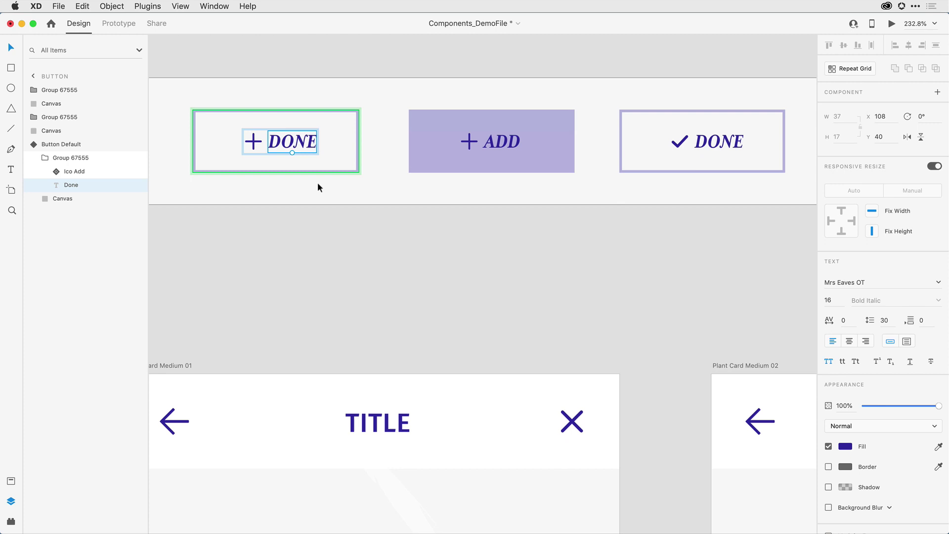
click(254, 143)
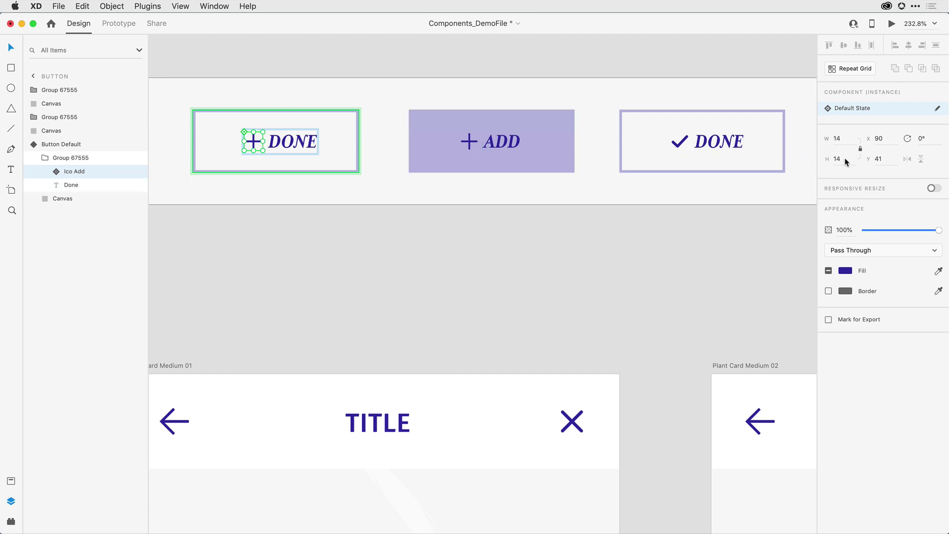
Swap the plus icon for the Ico Check component from Assets
click(11, 481)
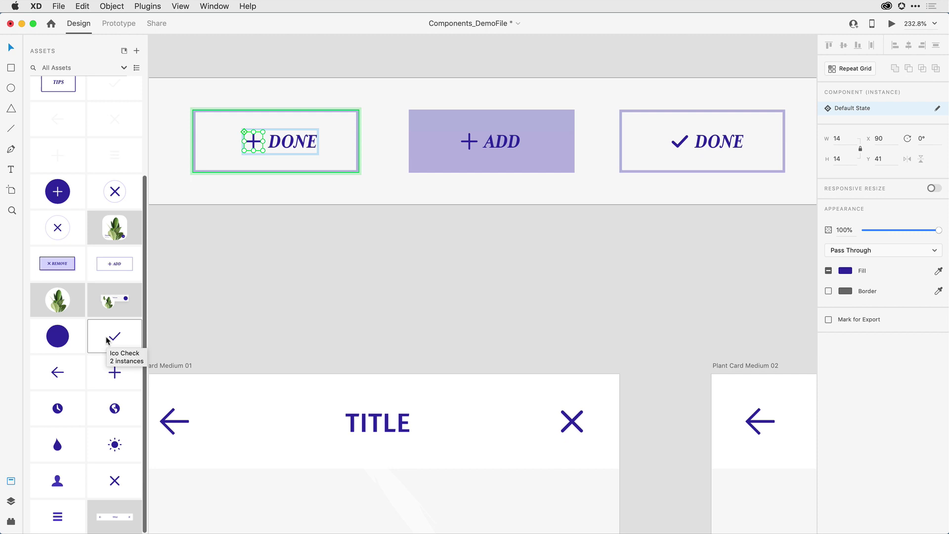
drag(110, 342, 253, 144)
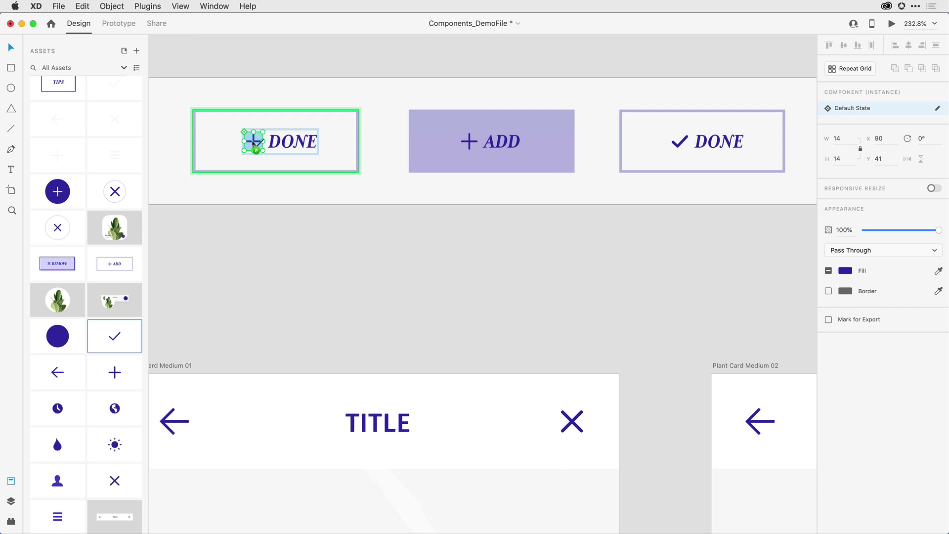
drag(253, 142, 252, 145)
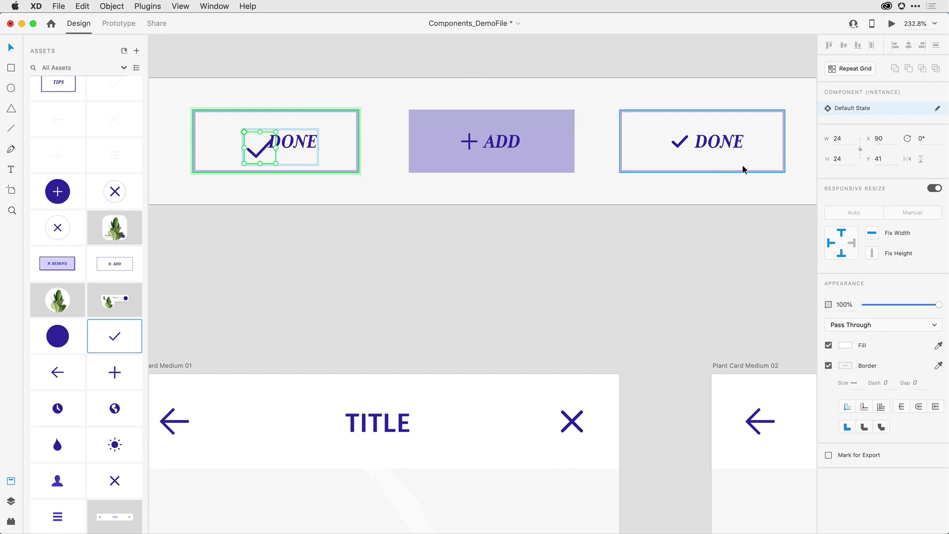
Resize the checkmark to width 14 and height 11, then reselect the DONE button
click(838, 138)
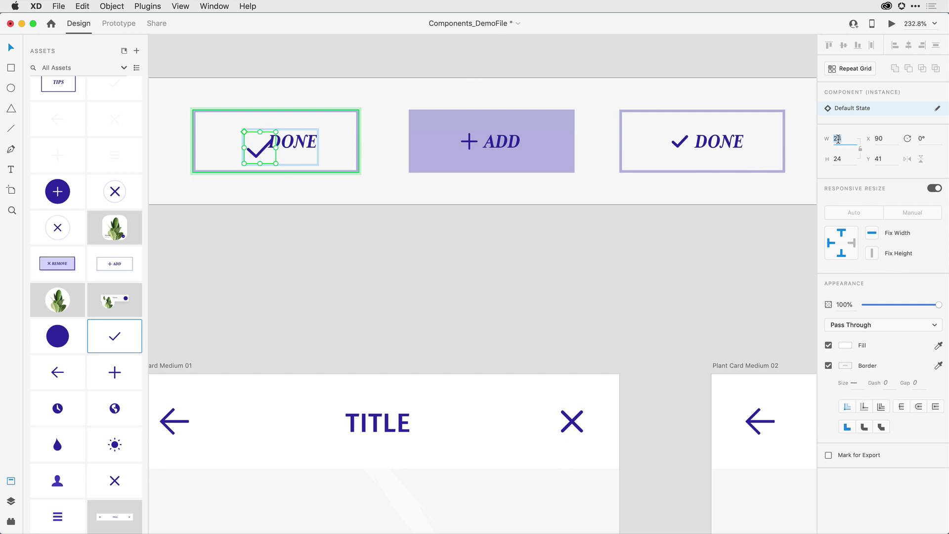
text(14)
key(Return)
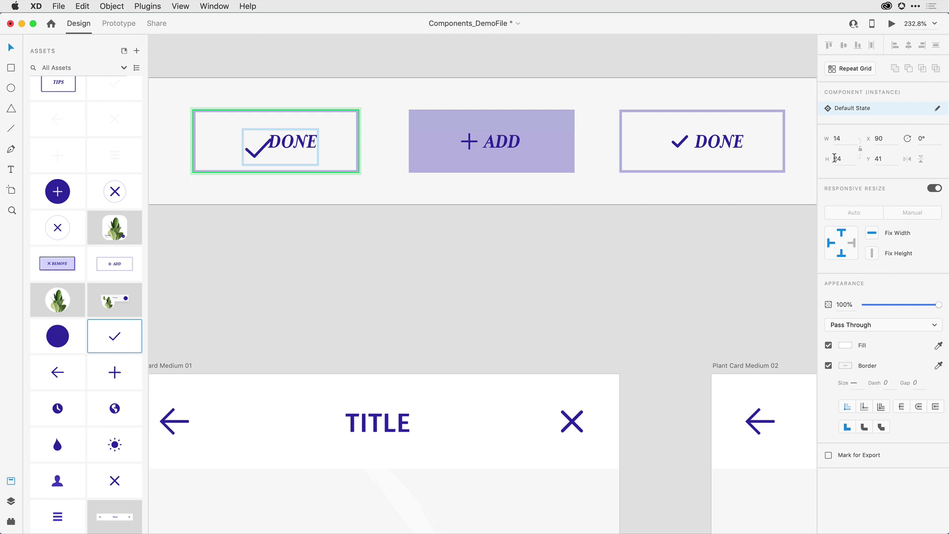
click(835, 159)
text(11)
key(Return)
click(621, 216)
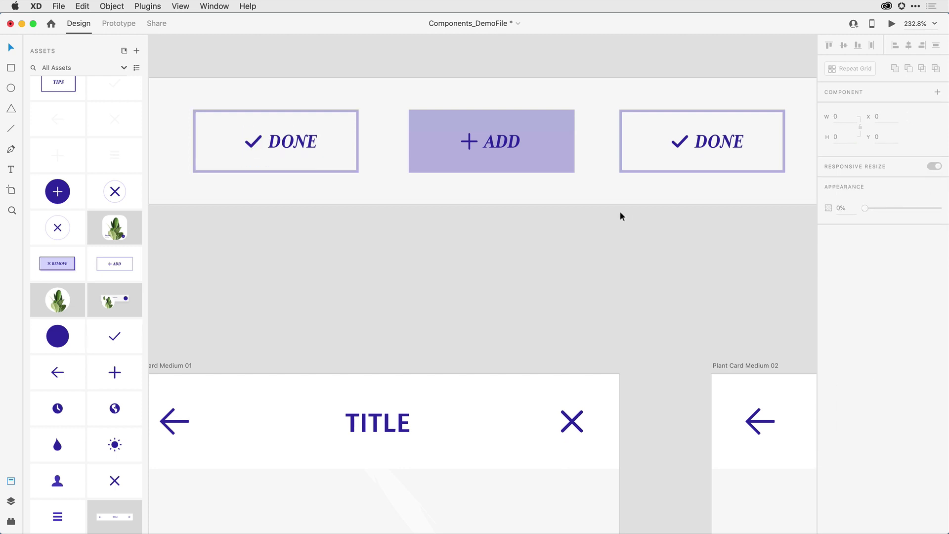
click(353, 115)
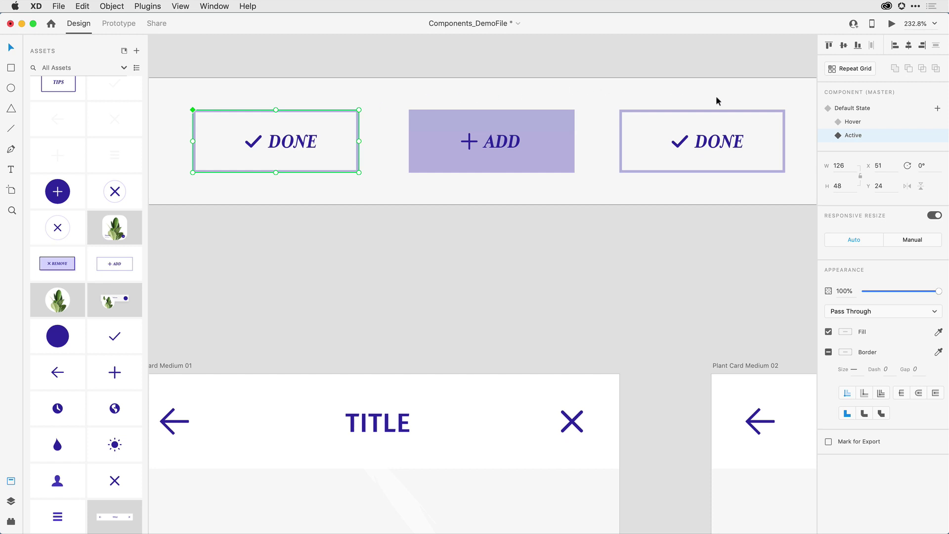
click(856, 108)
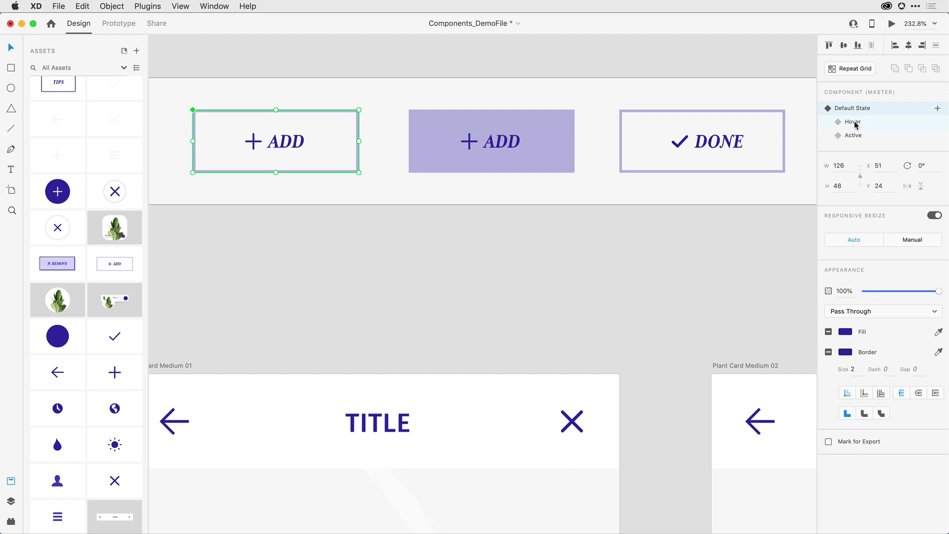
click(853, 122)
click(858, 136)
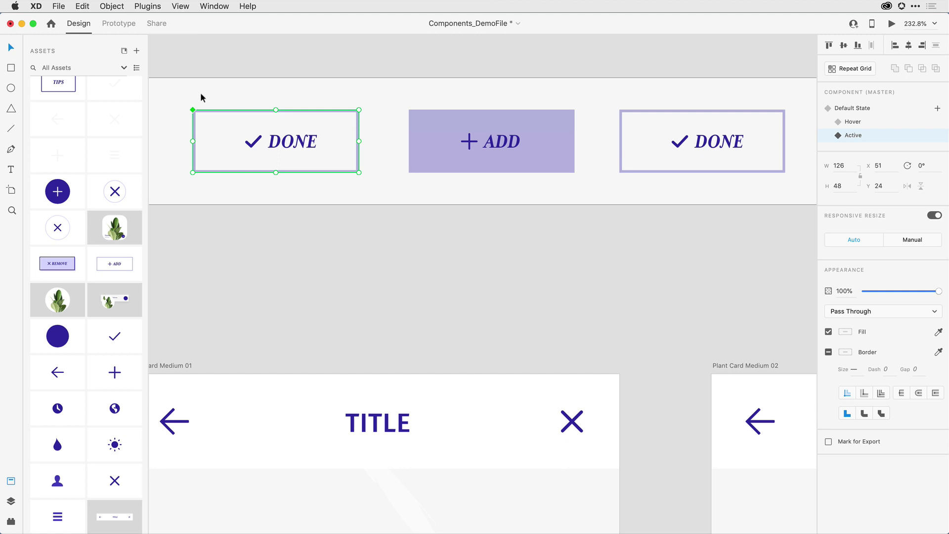
Cut the DONE button component from the Button artboard
click(82, 6)
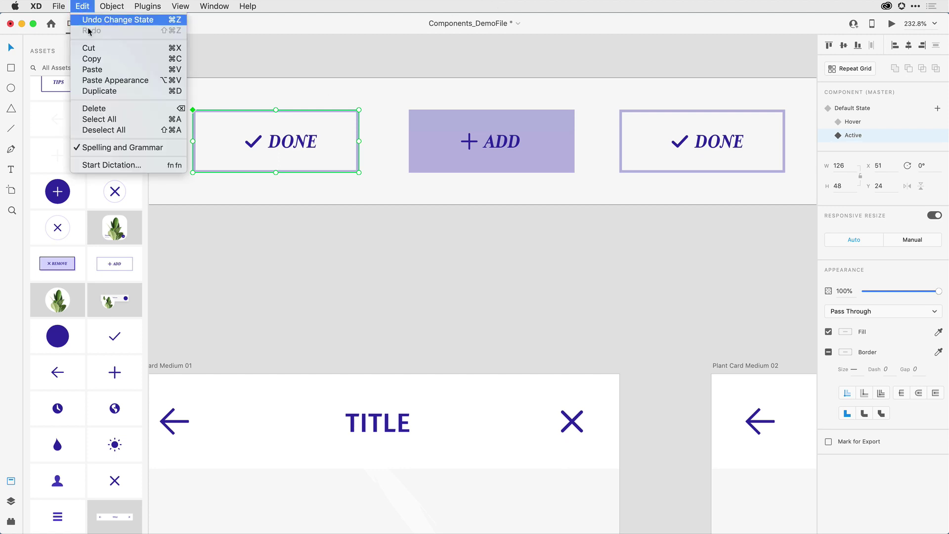
click(89, 47)
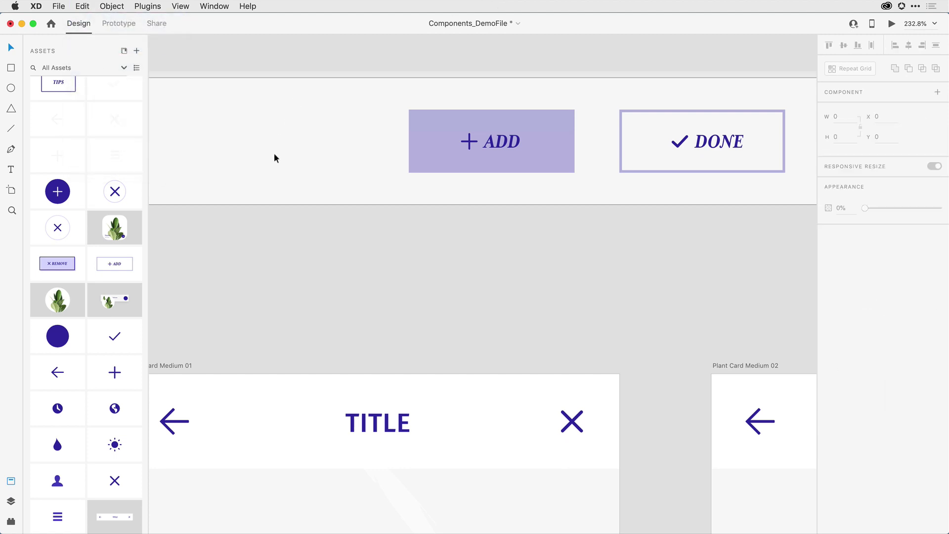
scroll(273, 153, down, 5)
scroll(274, 152, down, 3)
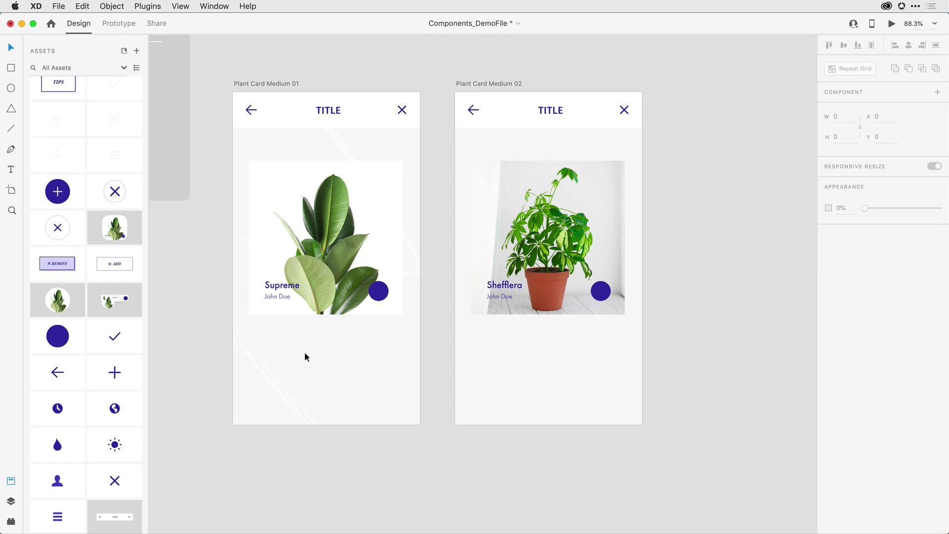
Paste the button onto Plant Card Medium 01 and place it below the plant image
click(263, 84)
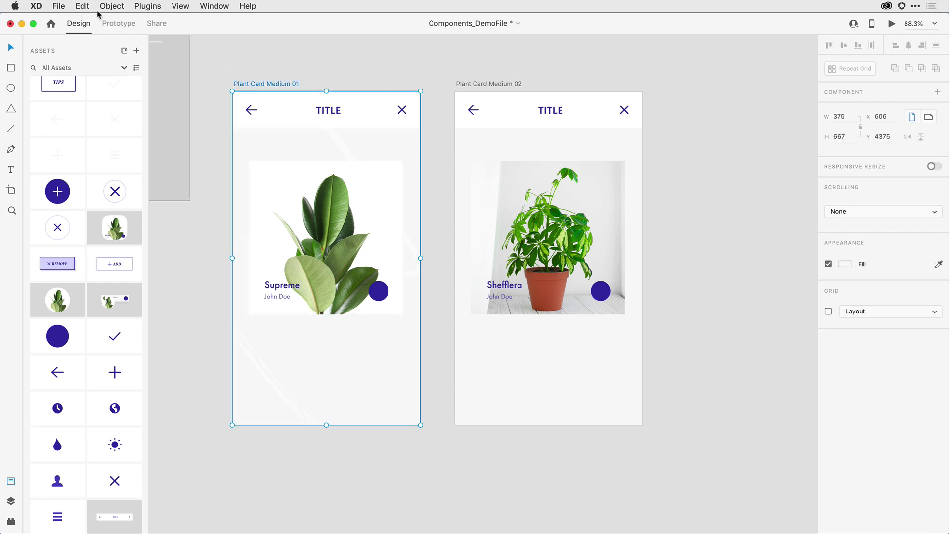
click(82, 6)
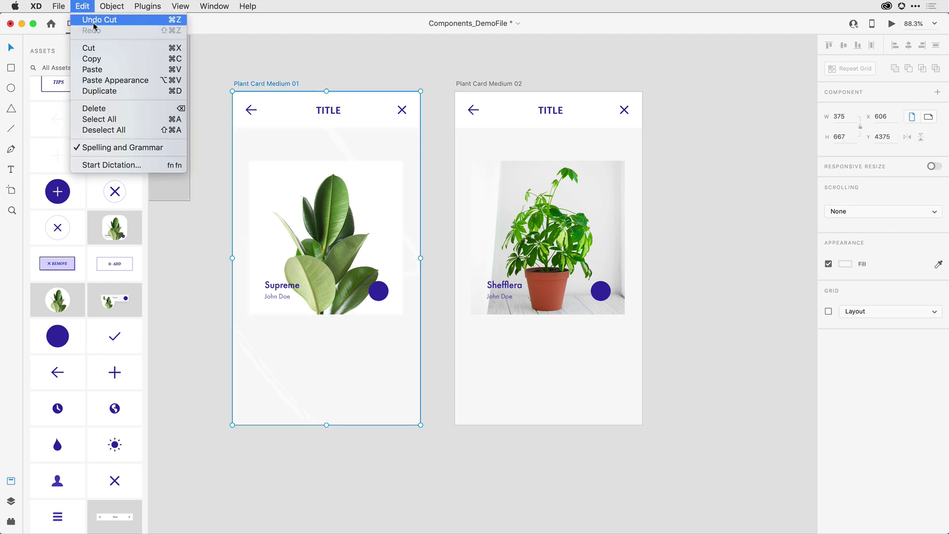
click(101, 69)
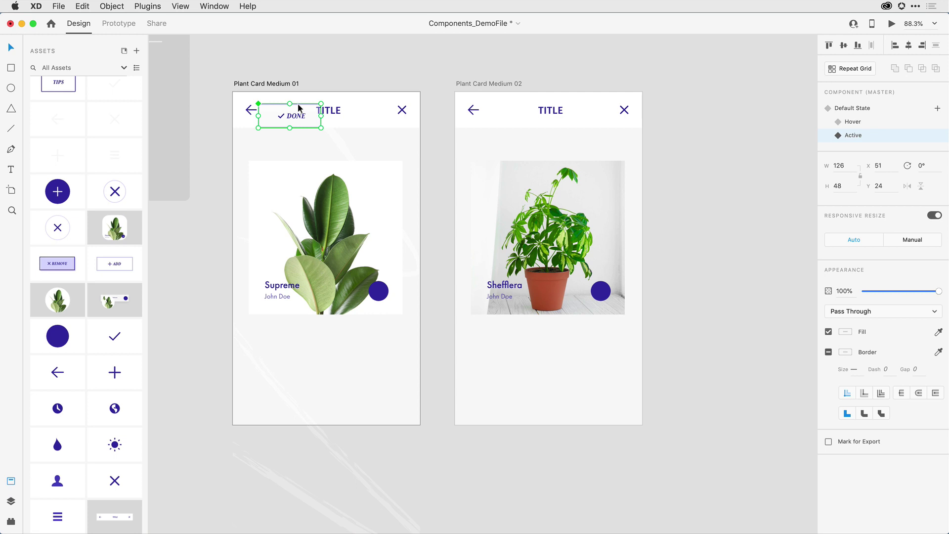
drag(298, 103, 335, 364)
scroll(328, 364, up, 3)
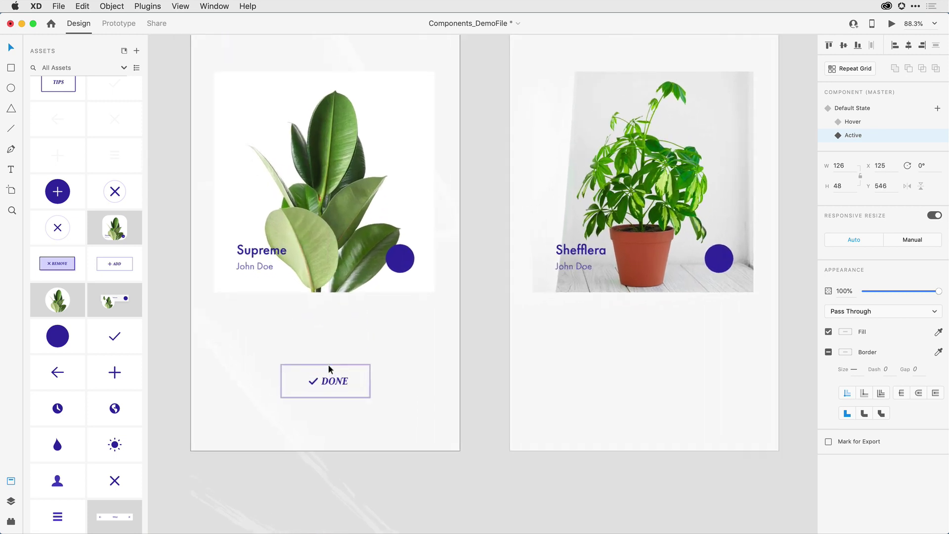
scroll(328, 364, up, 3)
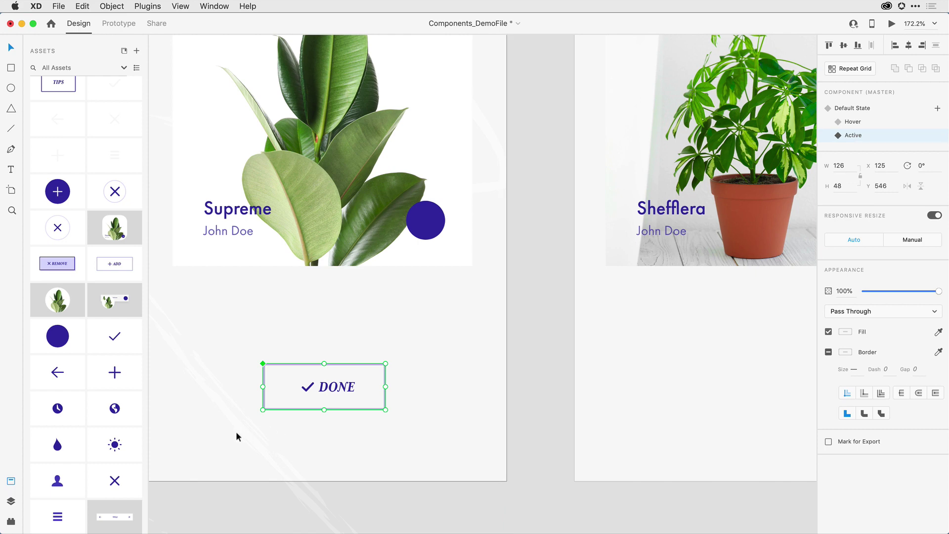
scroll(236, 433, left, 5)
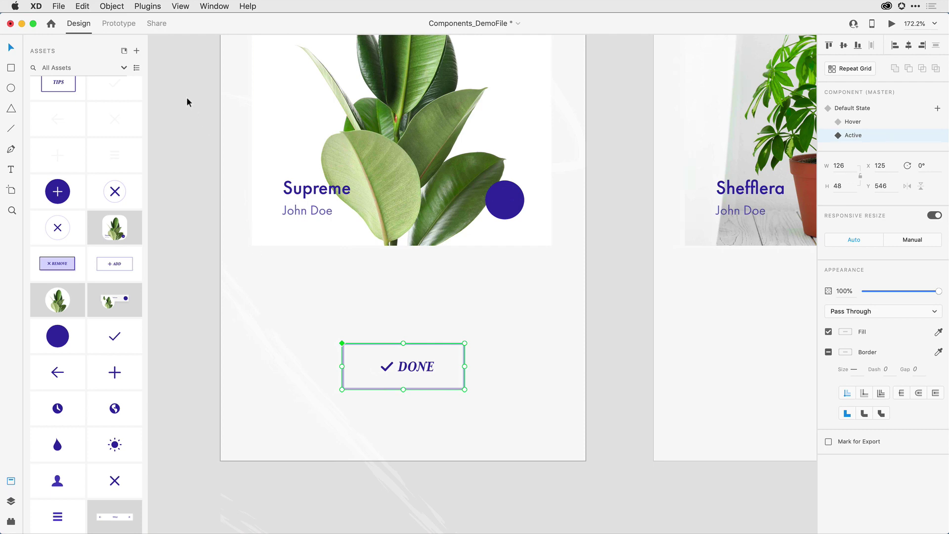
Switch to Prototype mode and select the button's Default State
click(110, 30)
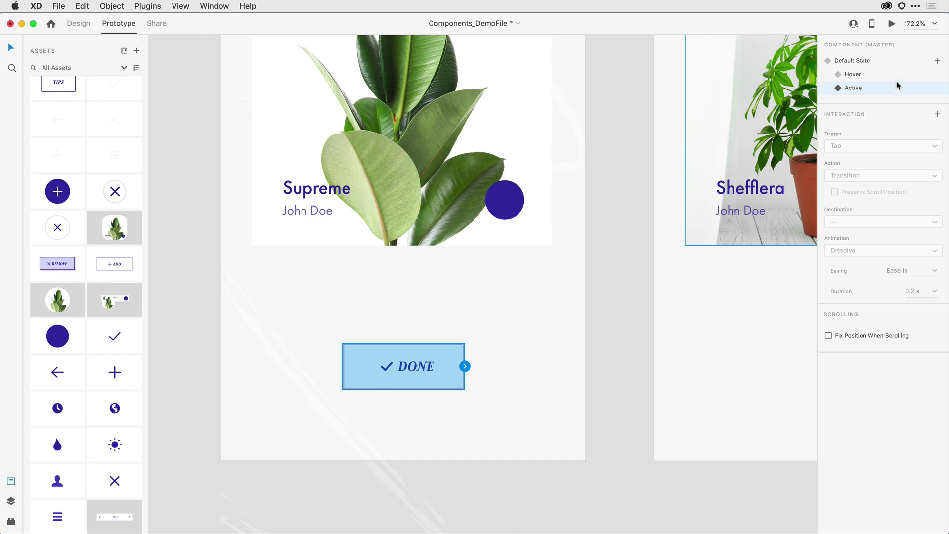
click(860, 61)
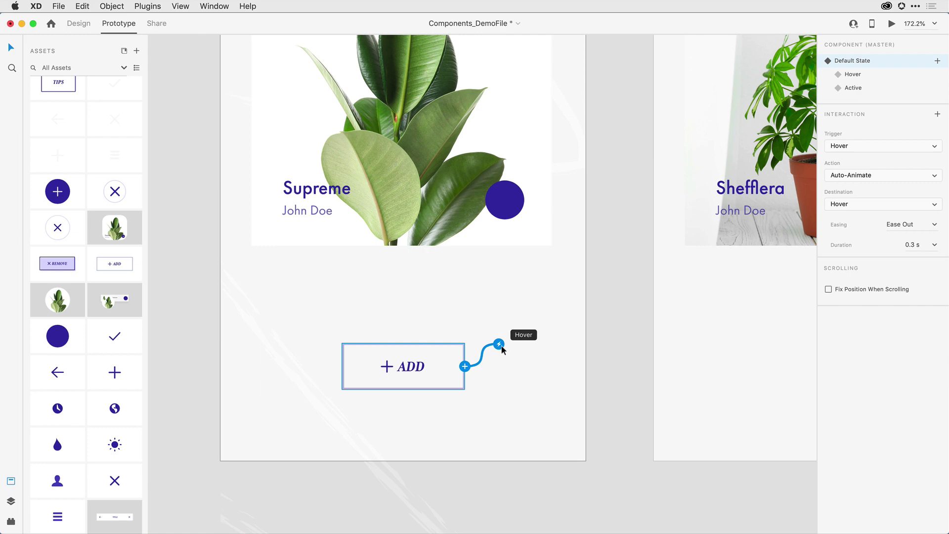
scroll(504, 322, down, 5)
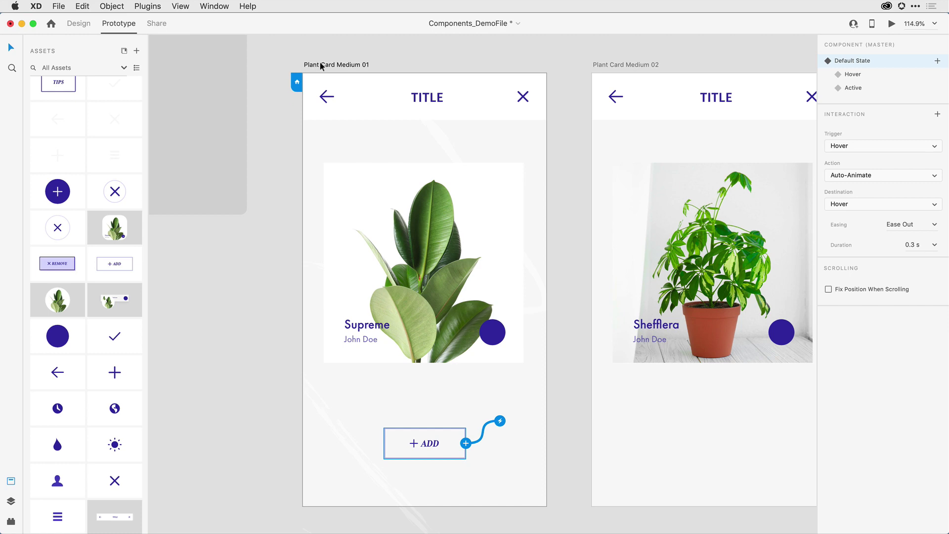
key(super+Return)
drag(358, 143, 468, 47)
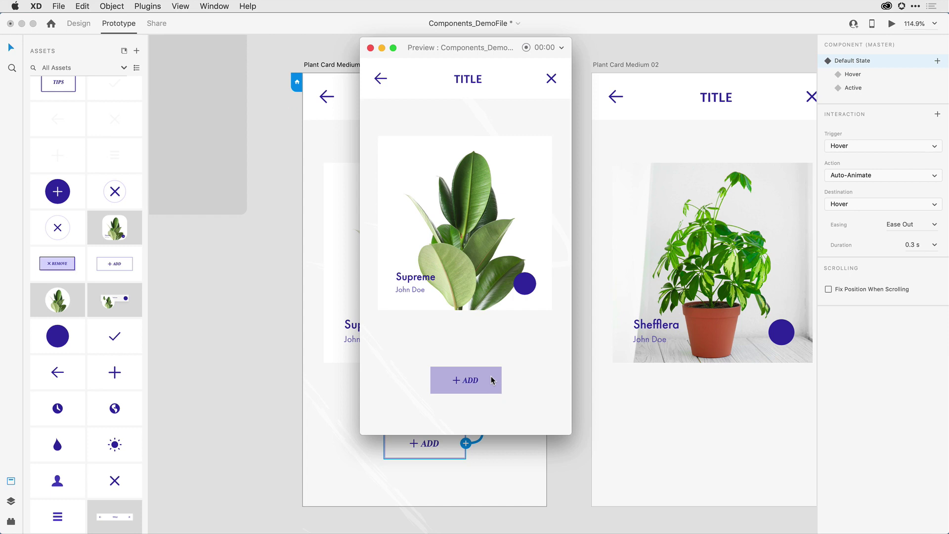
click(382, 49)
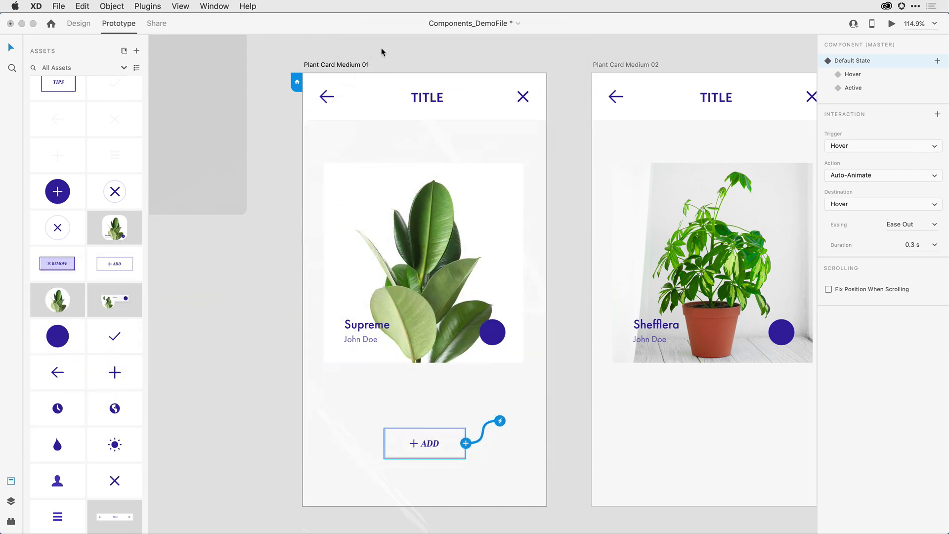
Add a second interaction to the ADD button: Tap, Auto-Animate to the Active state
click(533, 155)
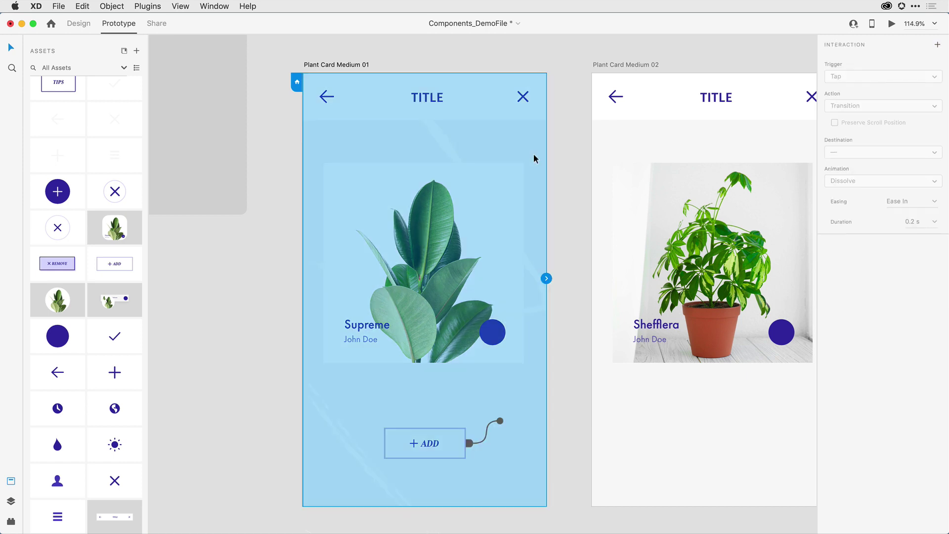
click(431, 428)
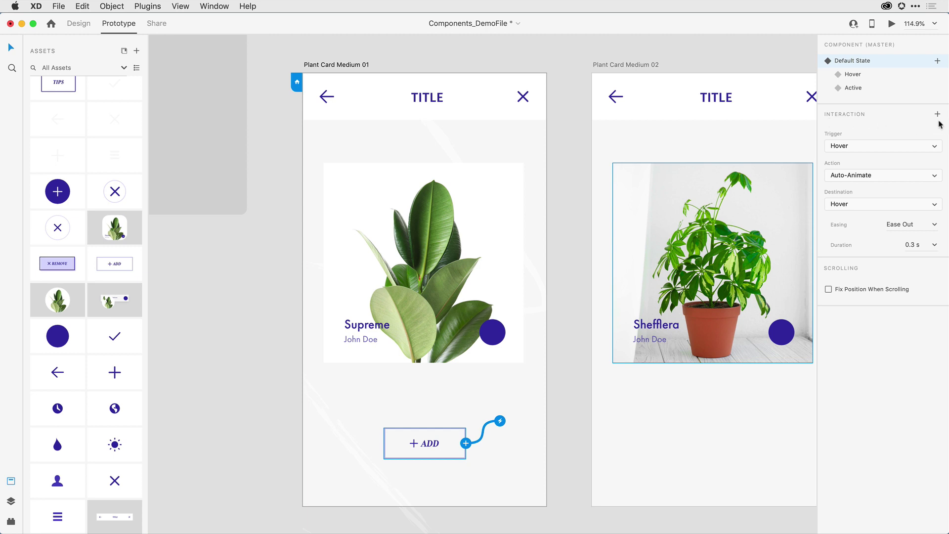
click(937, 114)
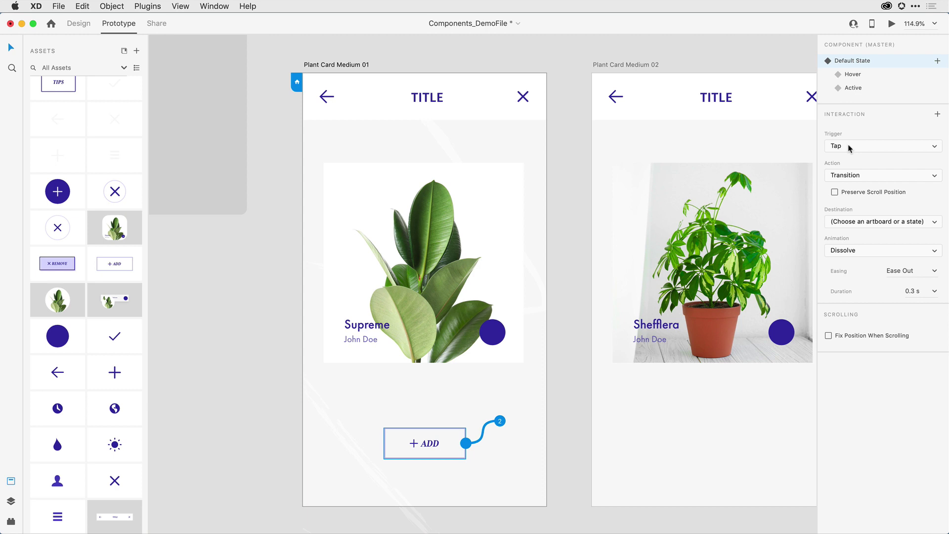
click(870, 176)
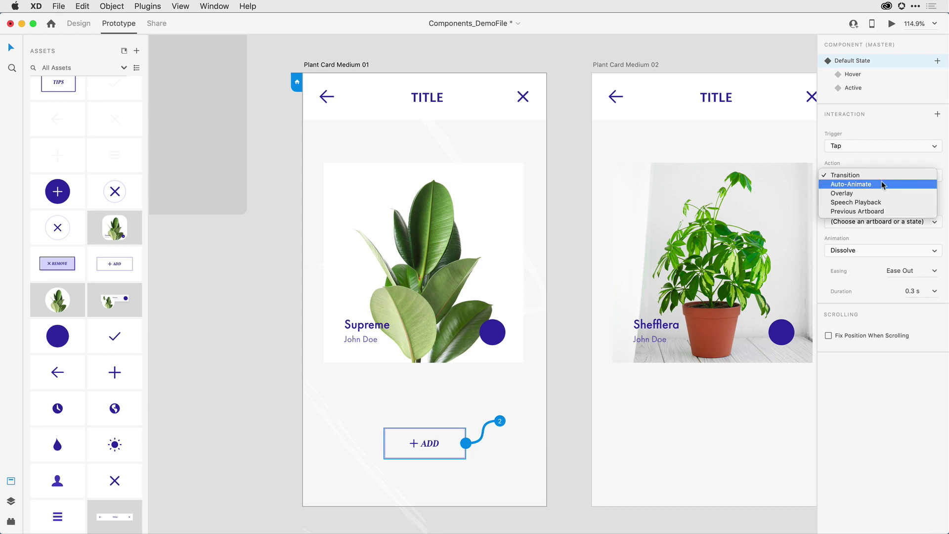
click(882, 184)
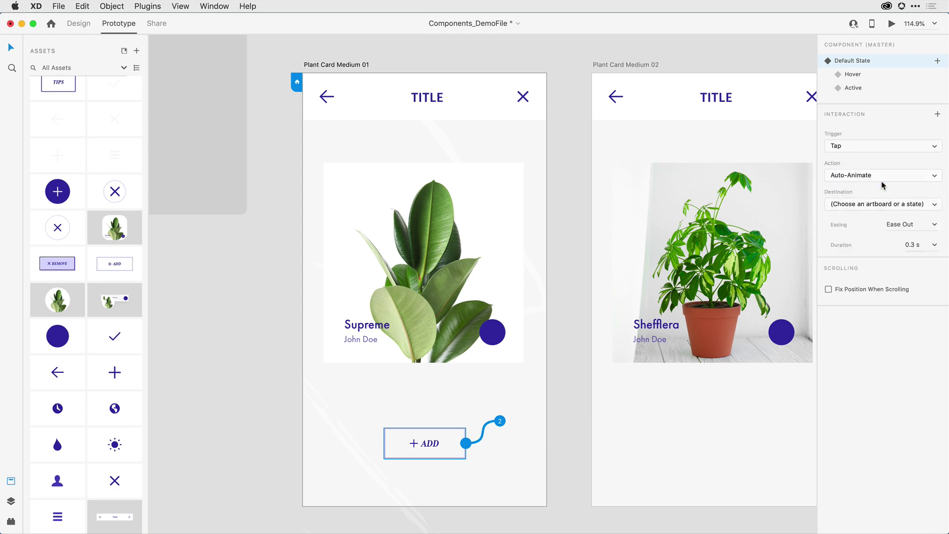
click(874, 208)
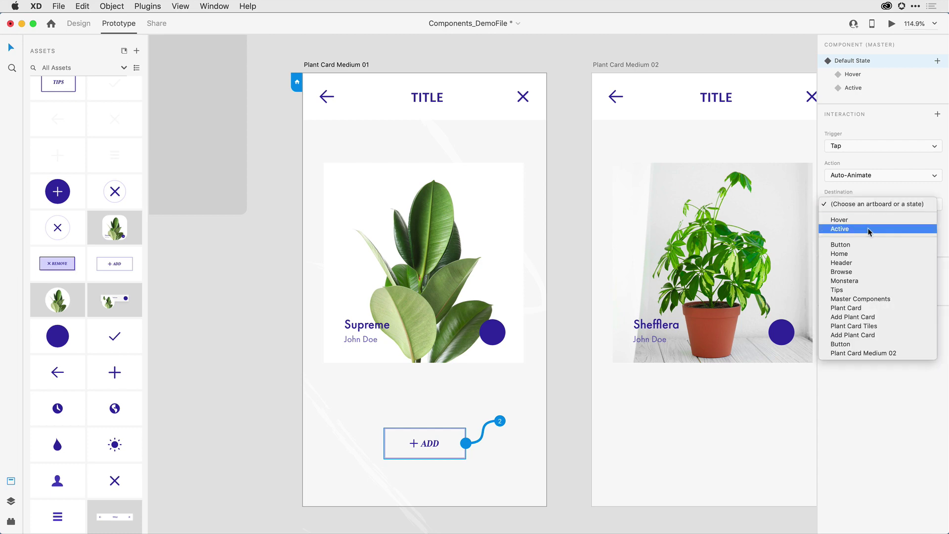
click(869, 229)
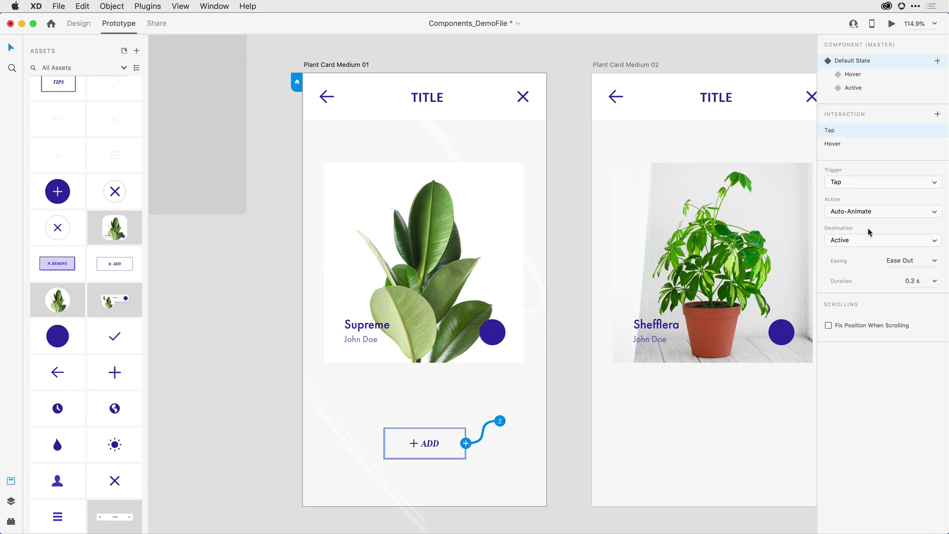
click(892, 23)
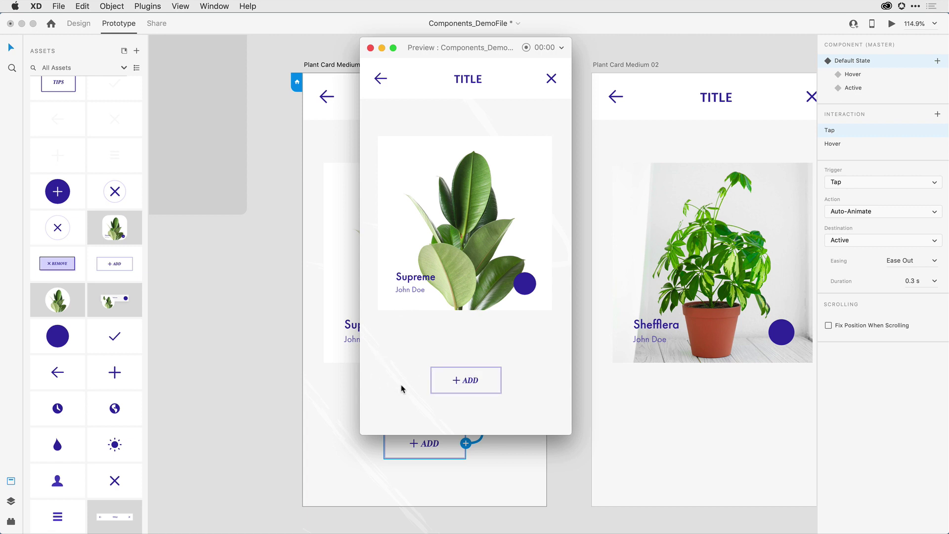
click(439, 387)
click(381, 48)
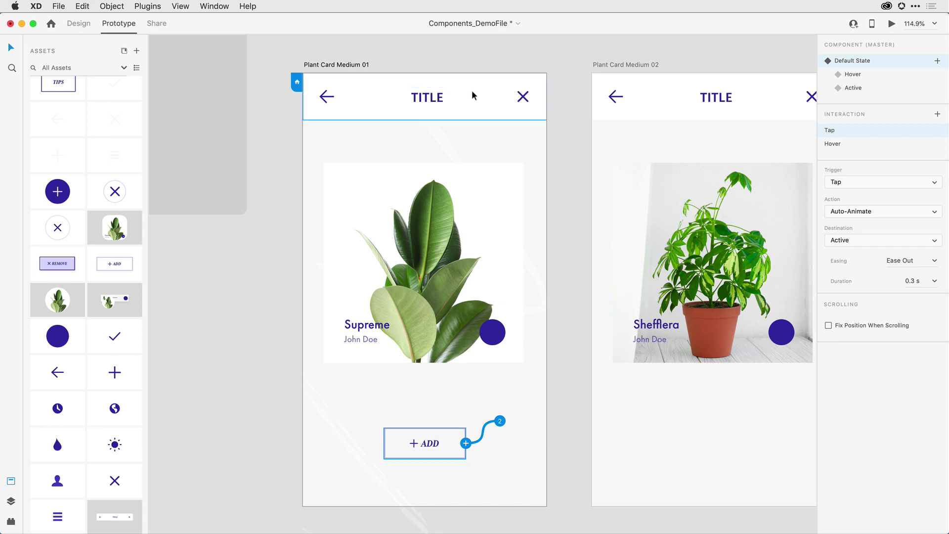
Scroll the canvas down until the closing Nice! artboard is in view
scroll(472, 90, down, 10)
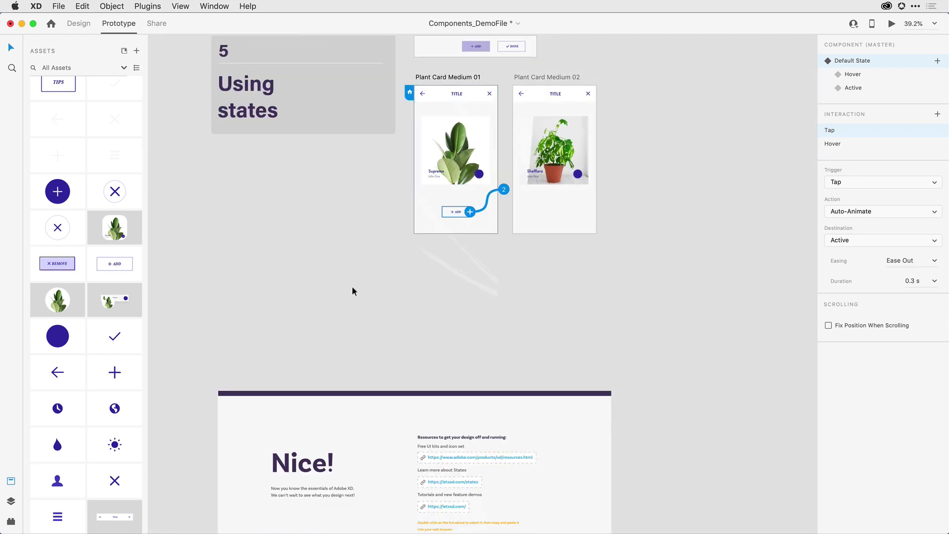
scroll(351, 296, down, 8)
scroll(352, 299, down, 3)
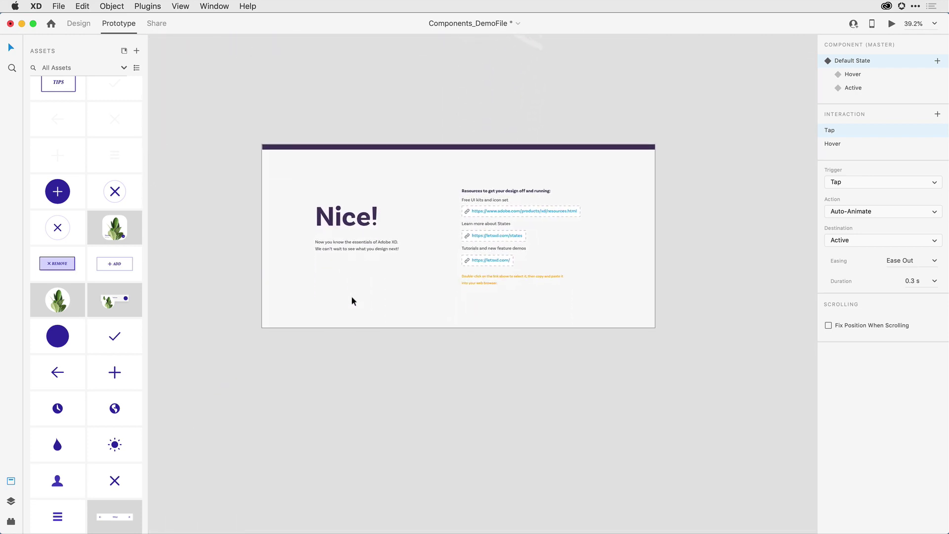